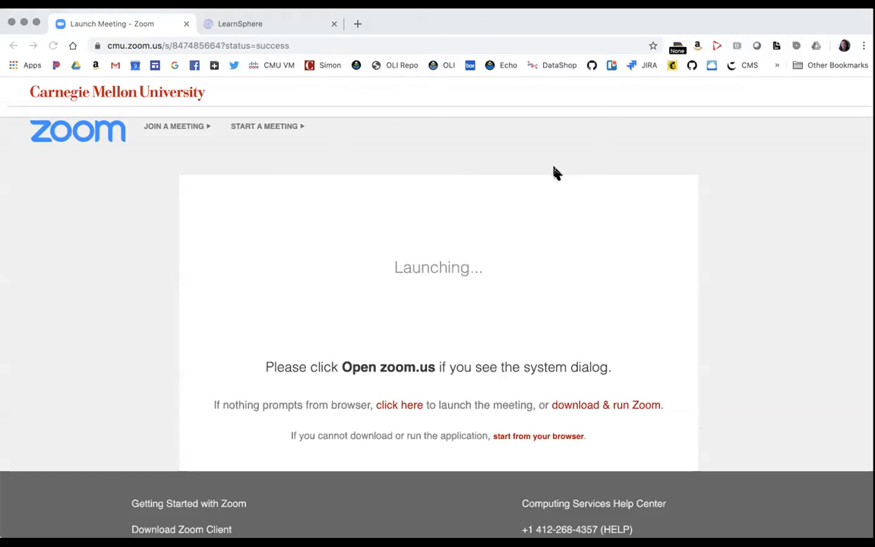
Bring up the RISE Demonstration workflow and look over the current resources on the LearnSphere homepage in a separate browser page.
{"action": "left_click", "coordinate": [259, 24]}
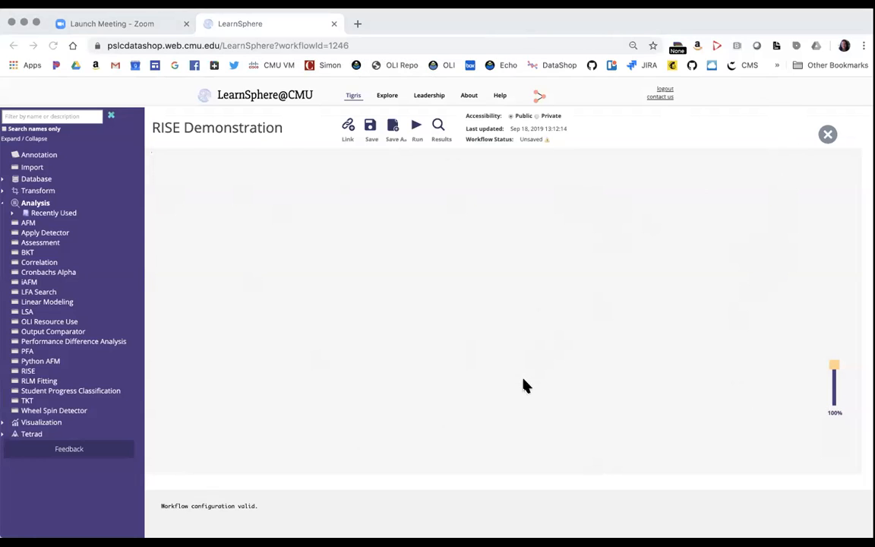
{"action": "right_click", "coordinate": [258, 101]}
{"action": "left_click", "coordinate": [266, 102]}
{"action": "left_click", "coordinate": [387, 24]}
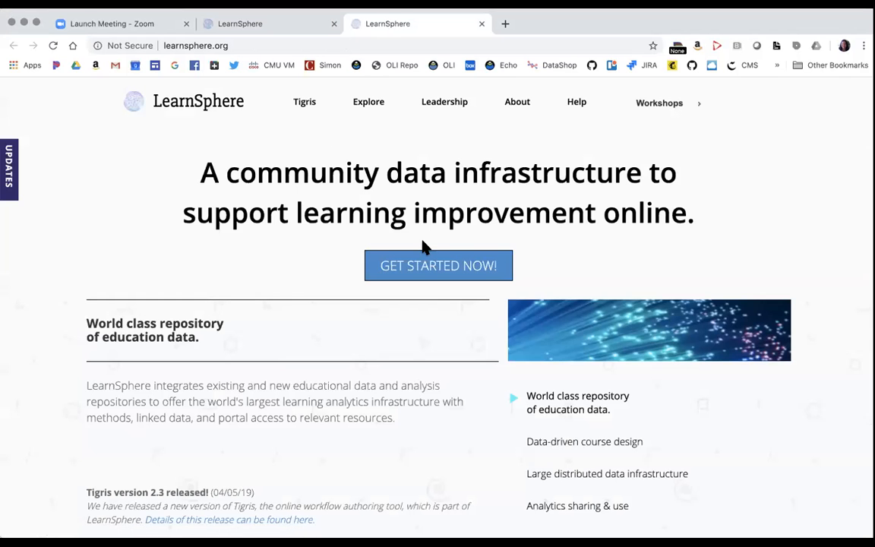
{"action": "scroll", "coordinate": [421, 248], "scroll_direction": "down", "scroll_amount": 5}
{"action": "scroll", "coordinate": [424, 247], "scroll_direction": "down", "scroll_amount": 1}
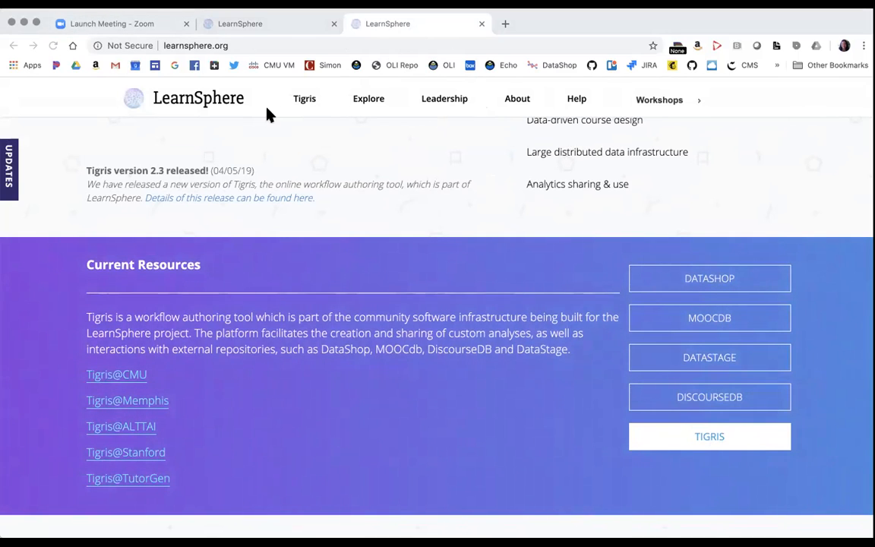
{"action": "key", "text": "super+w"}
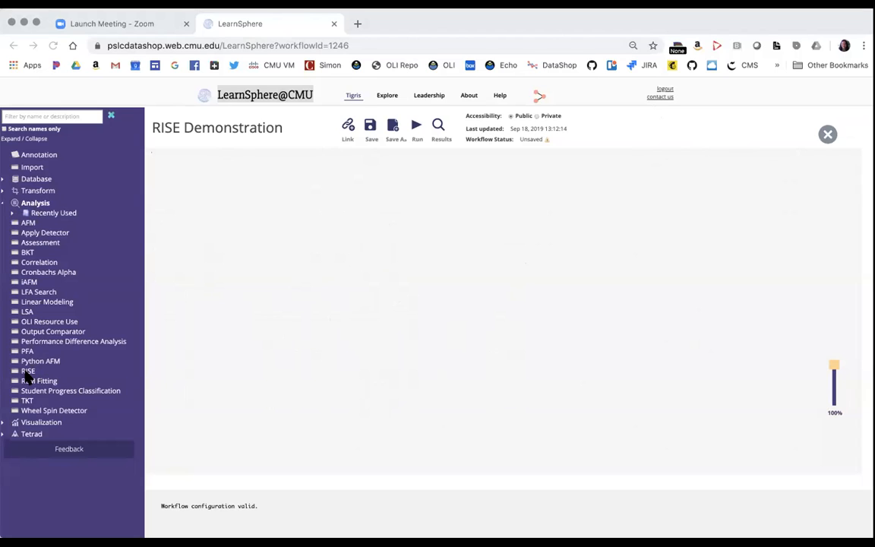
Look through the list of Analysis components and read the descriptions of TKT and RISE.
{"action": "left_click", "coordinate": [10, 203]}
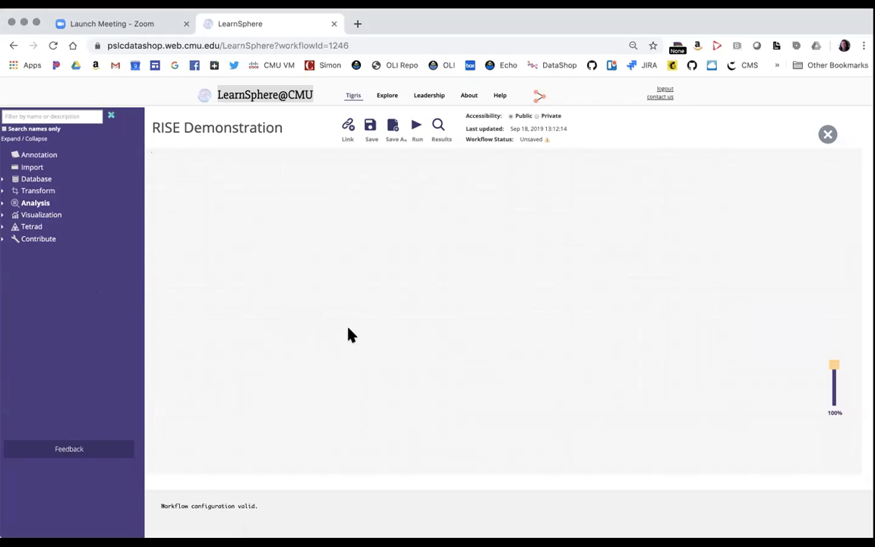
{"action": "left_click", "coordinate": [29, 206]}
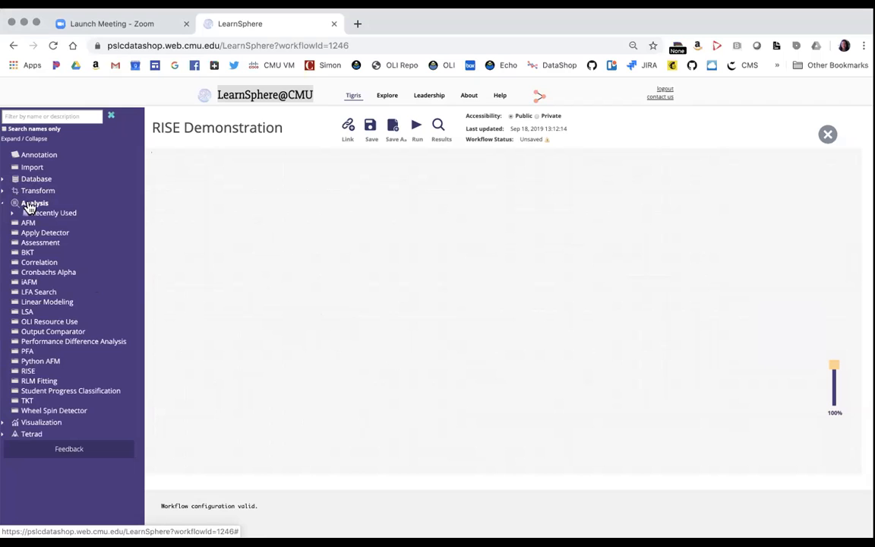
{"action": "scroll", "coordinate": [32, 207], "scroll_direction": "down", "scroll_amount": 1}
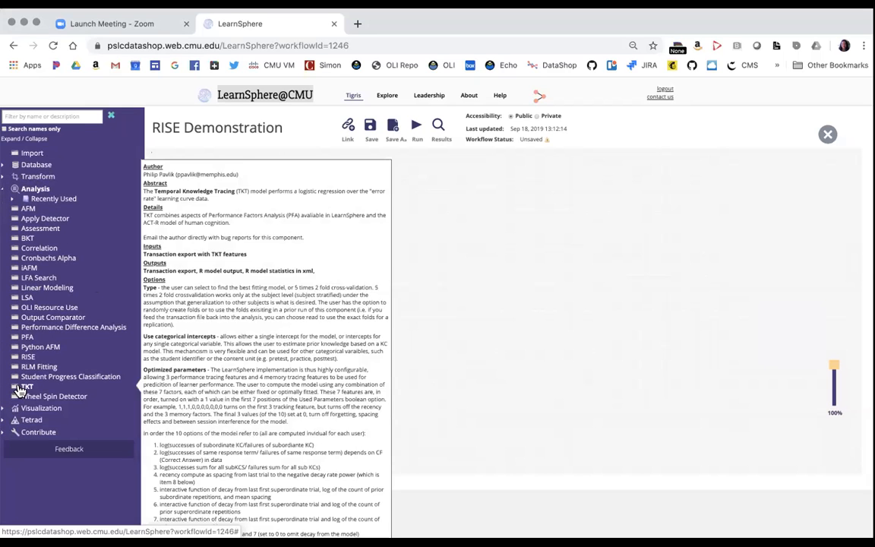
{"action": "mouse_move", "coordinate": [31, 386]}
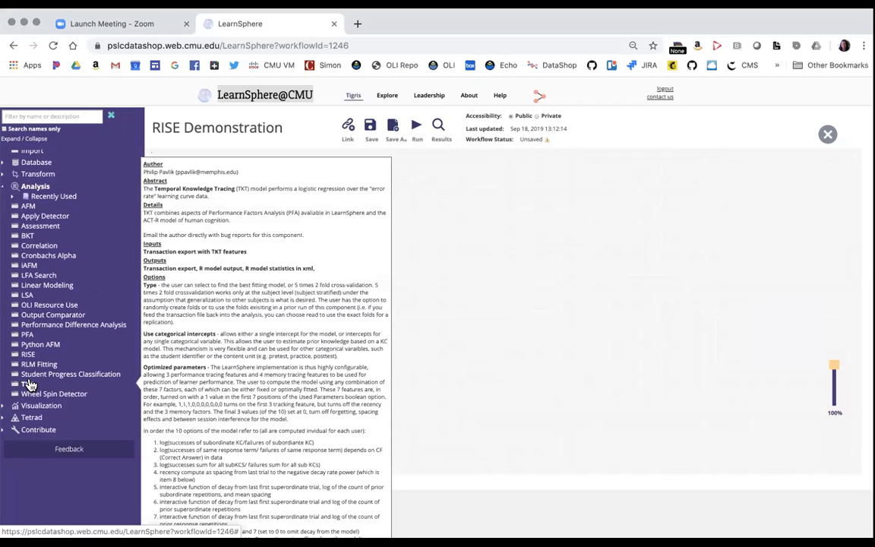
{"action": "mouse_move", "coordinate": [45, 251]}
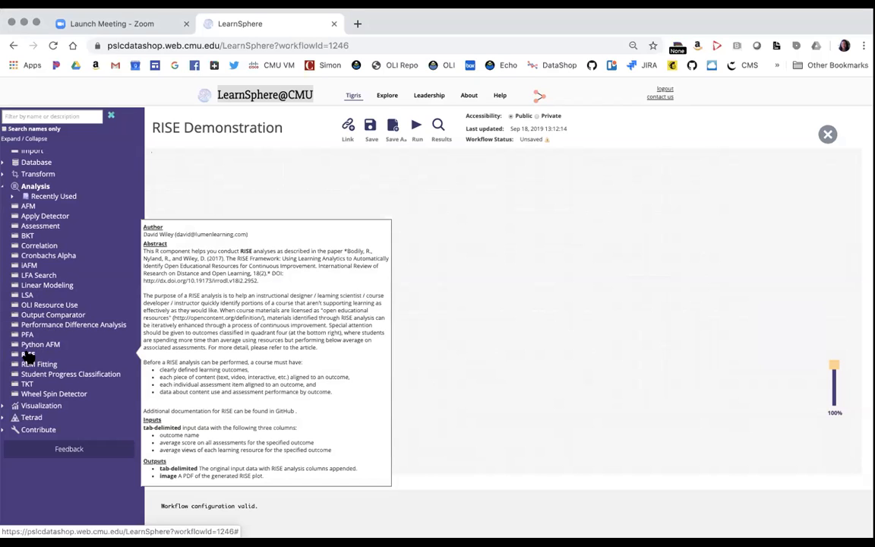
Add a RISE analysis component to the workflow canvas and place an Import component to its left.
{"action": "scroll", "coordinate": [28, 358], "scroll_direction": "up", "scroll_amount": 1}
{"action": "left_click_drag", "start_coordinate": [28, 357], "coordinate": [515, 294]}
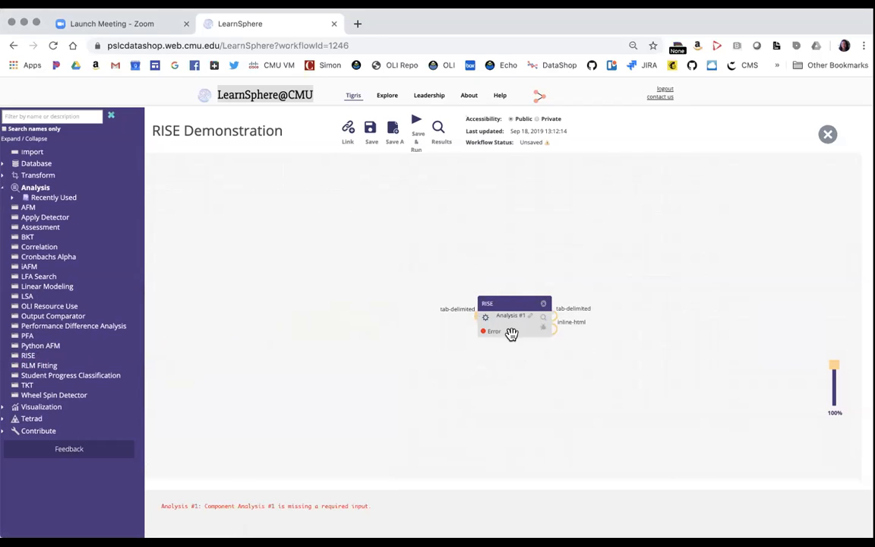
{"action": "left_click_drag", "start_coordinate": [507, 303], "coordinate": [499, 249]}
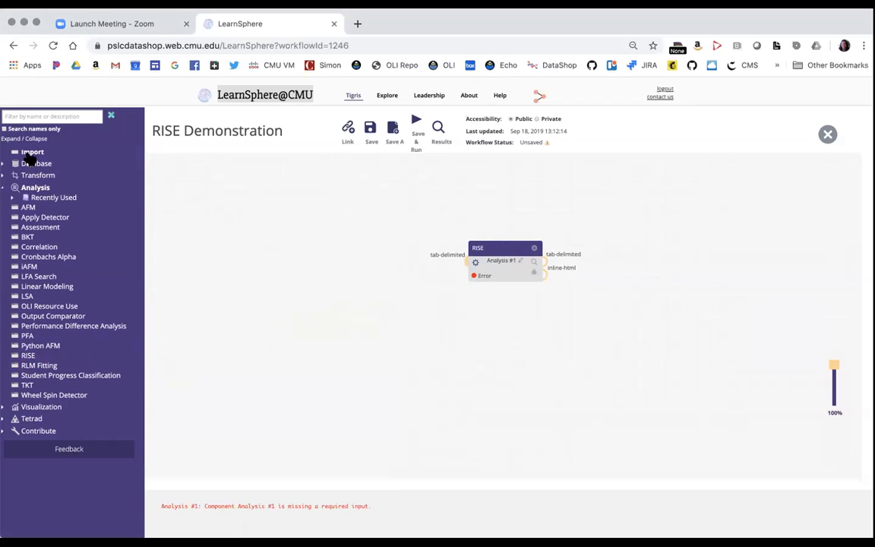
{"action": "left_click_drag", "start_coordinate": [32, 157], "coordinate": [355, 254]}
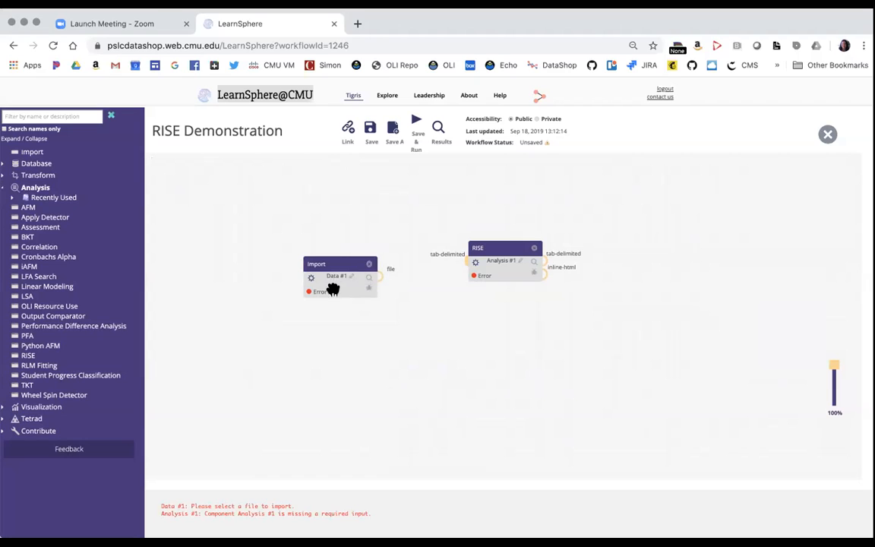
{"action": "left_click_drag", "start_coordinate": [346, 263], "coordinate": [344, 240]}
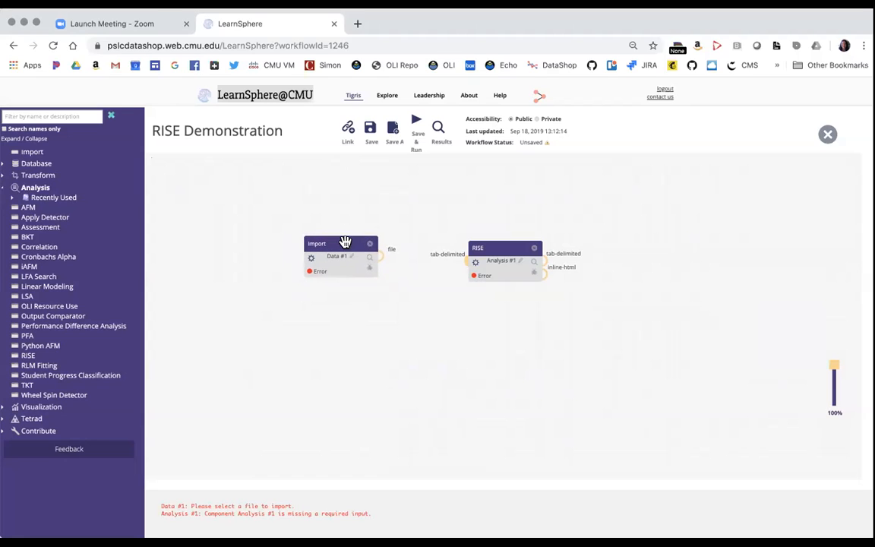
Open the Import component's options and look through the available DataShop files.
{"action": "left_click", "coordinate": [312, 262]}
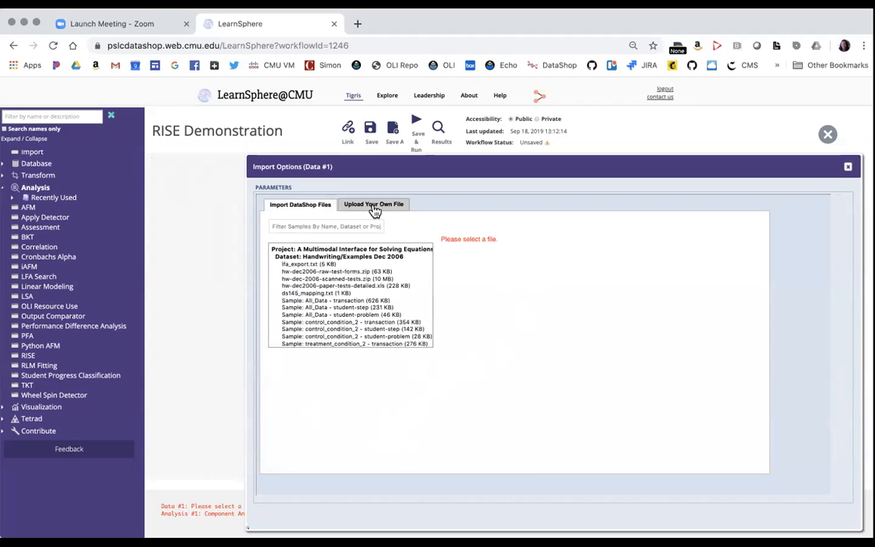
{"action": "scroll", "coordinate": [308, 282], "scroll_direction": "down", "scroll_amount": 10}
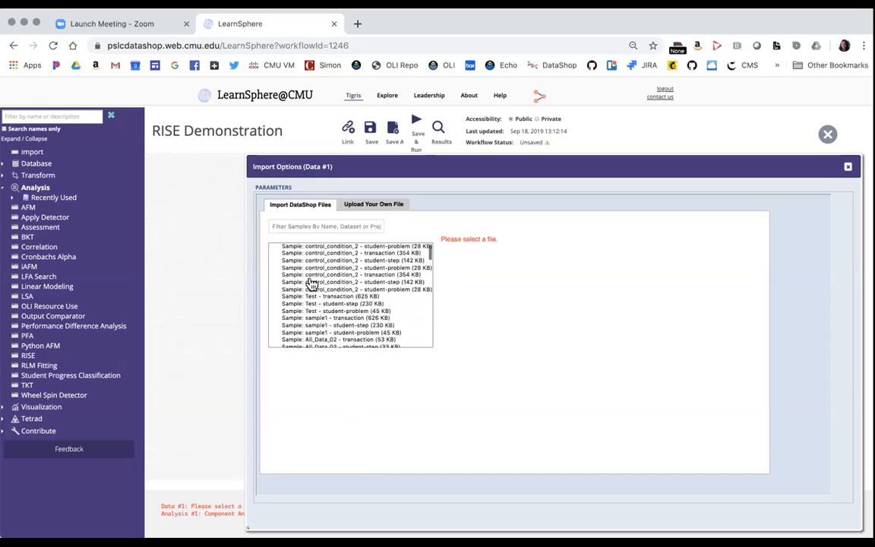
{"action": "scroll", "coordinate": [311, 284], "scroll_direction": "down", "scroll_amount": 10}
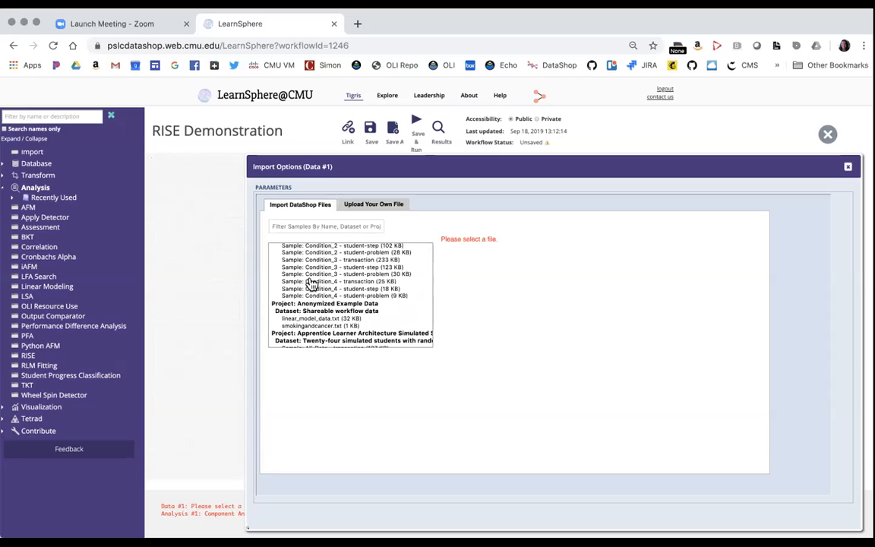
{"action": "scroll", "coordinate": [311, 284], "scroll_direction": "up", "scroll_amount": 2}
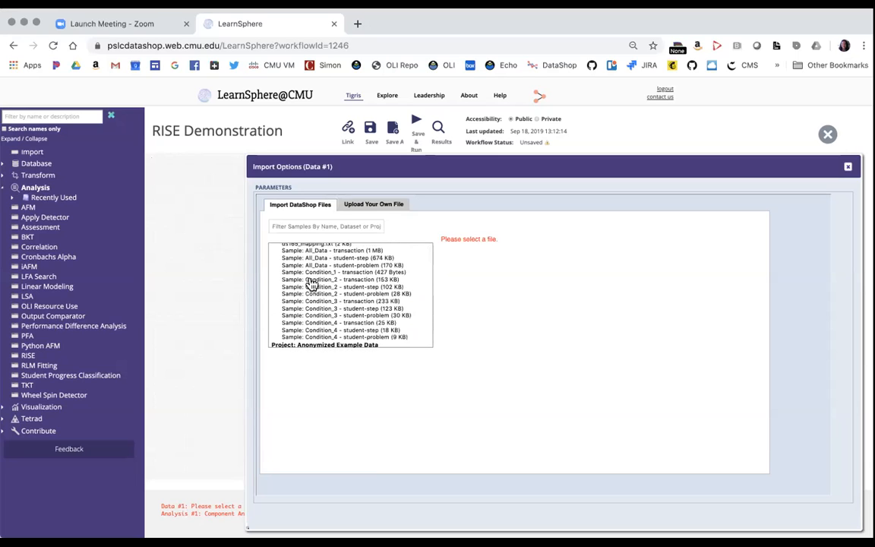
{"action": "scroll", "coordinate": [311, 284], "scroll_direction": "up", "scroll_amount": 2}
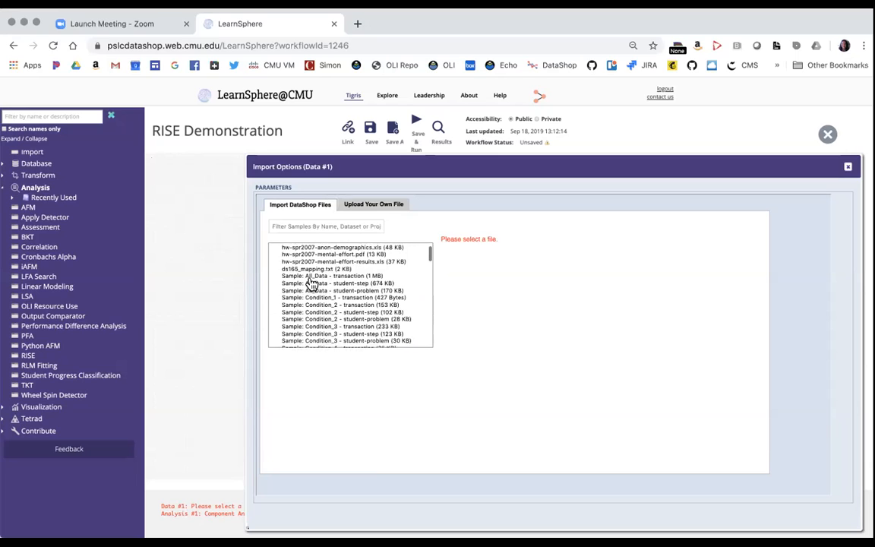
{"action": "scroll", "coordinate": [311, 284], "scroll_direction": "up", "scroll_amount": 1}
{"action": "scroll", "coordinate": [311, 283], "scroll_direction": "up", "scroll_amount": 1}
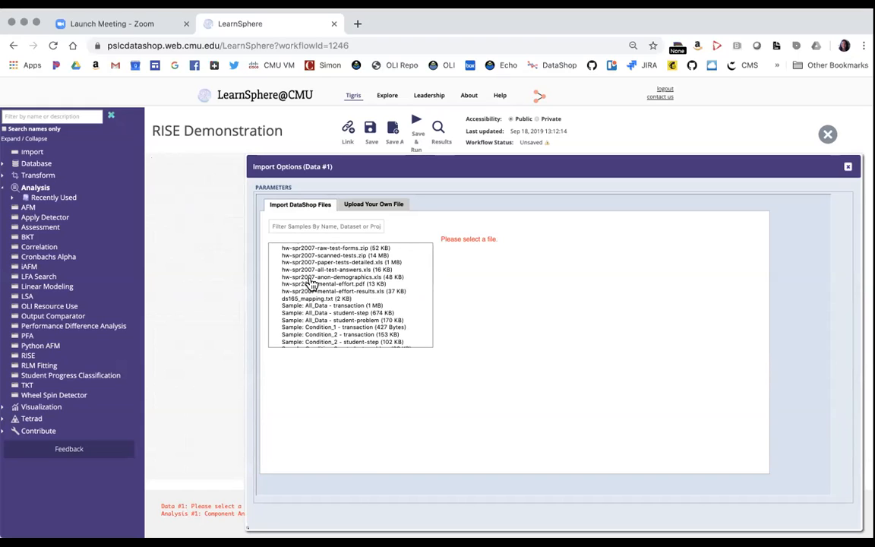
Certify the IRB requirements, upload "ccm11_RISE copy.csv" as the Import component's own Tab-Delimited file, and close the import options.
{"action": "left_click", "coordinate": [377, 204]}
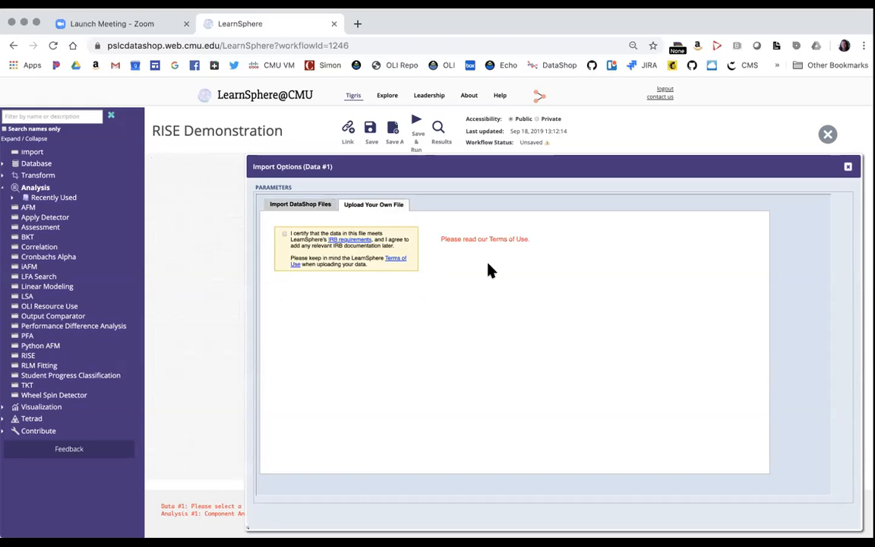
{"action": "left_click", "coordinate": [285, 239]}
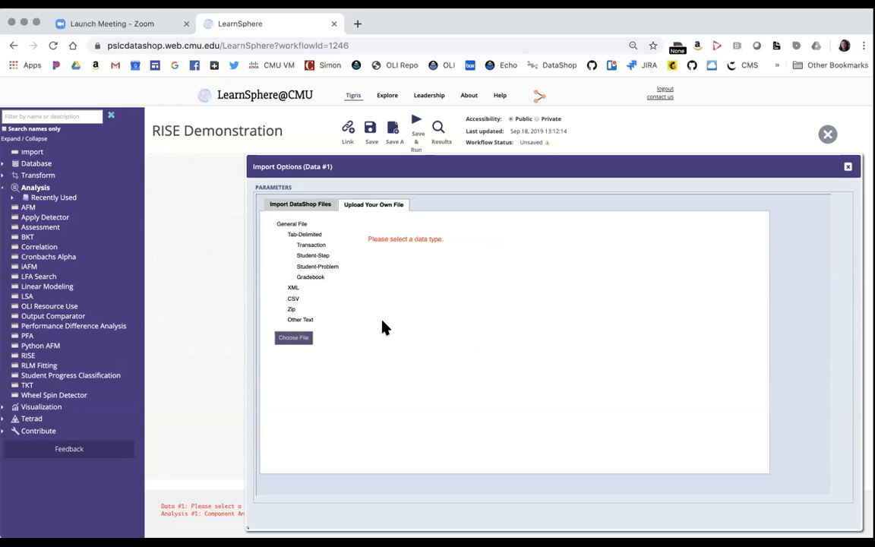
{"action": "left_click", "coordinate": [306, 235]}
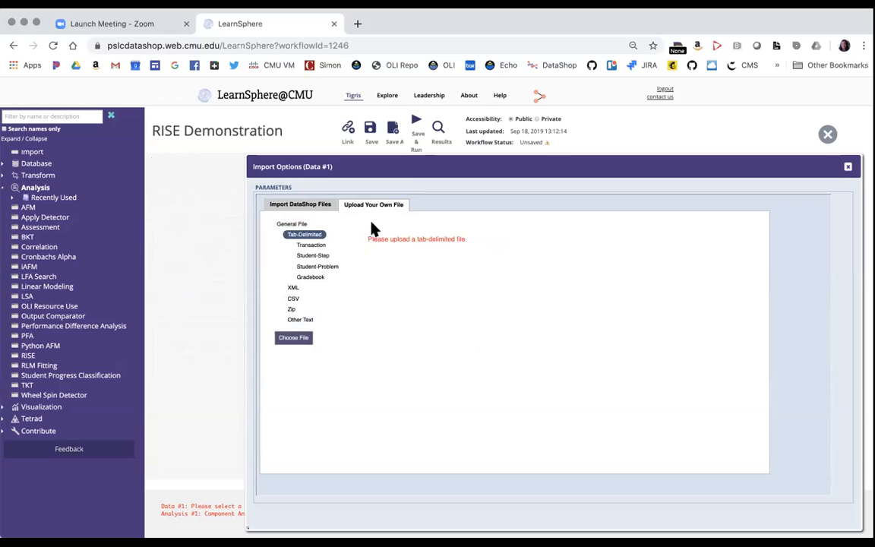
{"action": "left_click", "coordinate": [297, 341]}
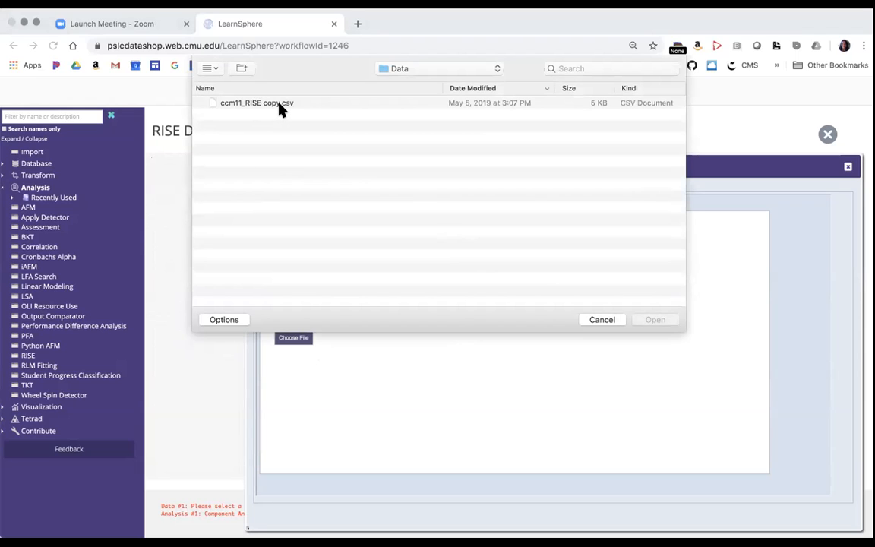
{"action": "left_click", "coordinate": [280, 106]}
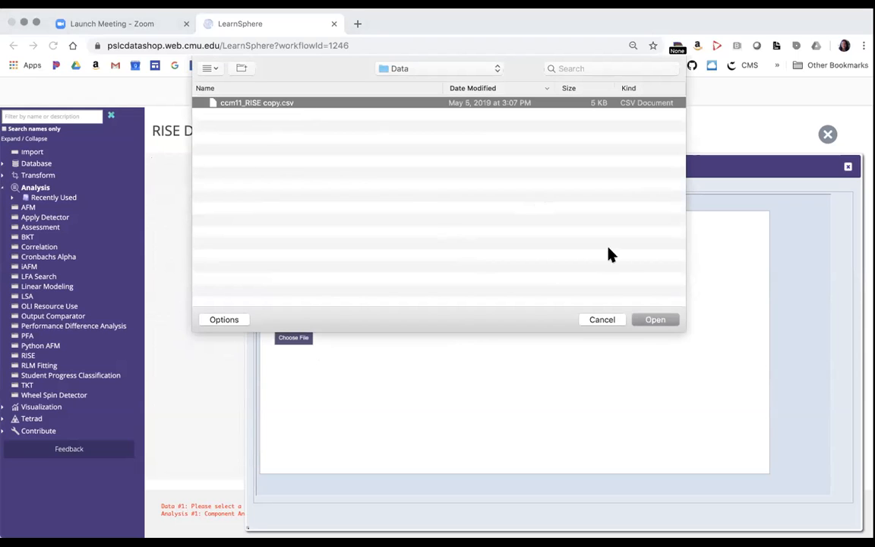
{"action": "left_click", "coordinate": [637, 321]}
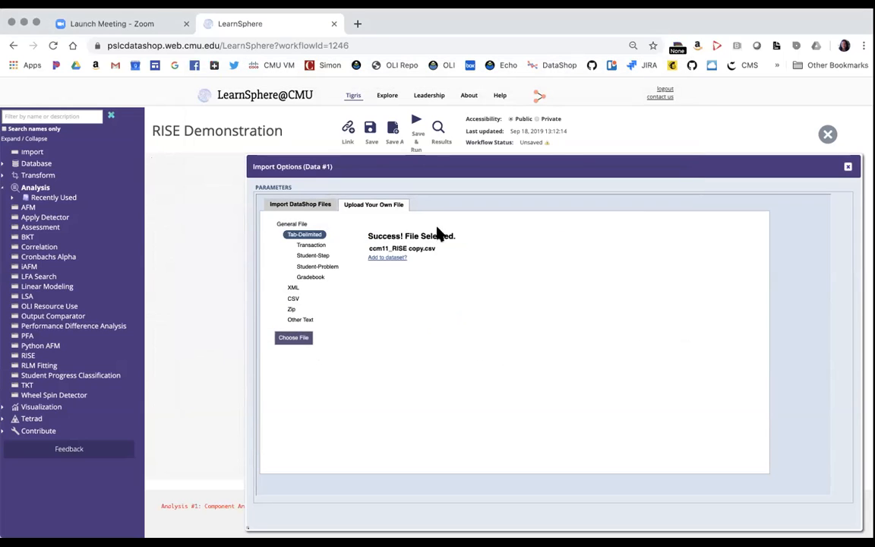
{"action": "left_click_drag", "start_coordinate": [531, 165], "coordinate": [318, 245]}
{"action": "left_click_drag", "start_coordinate": [524, 178], "coordinate": [499, 180]}
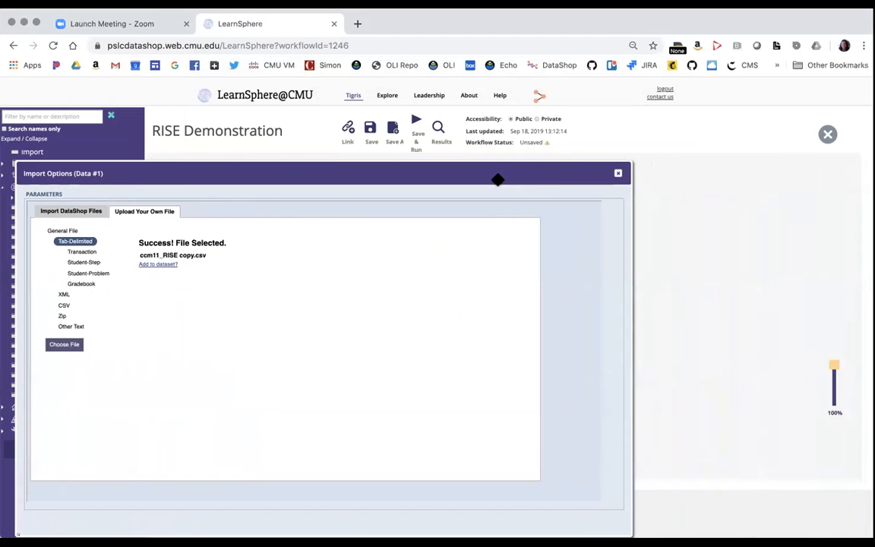
{"action": "left_click", "coordinate": [617, 173]}
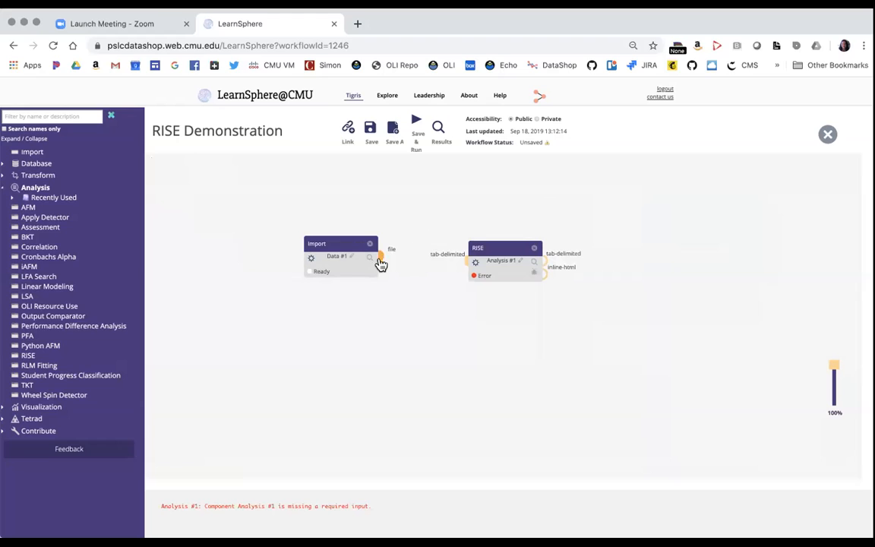
Connect the Import component's file output to the RISE component's tab-delimited input, and save and run the workflow.
{"action": "left_click_drag", "start_coordinate": [379, 257], "coordinate": [468, 266]}
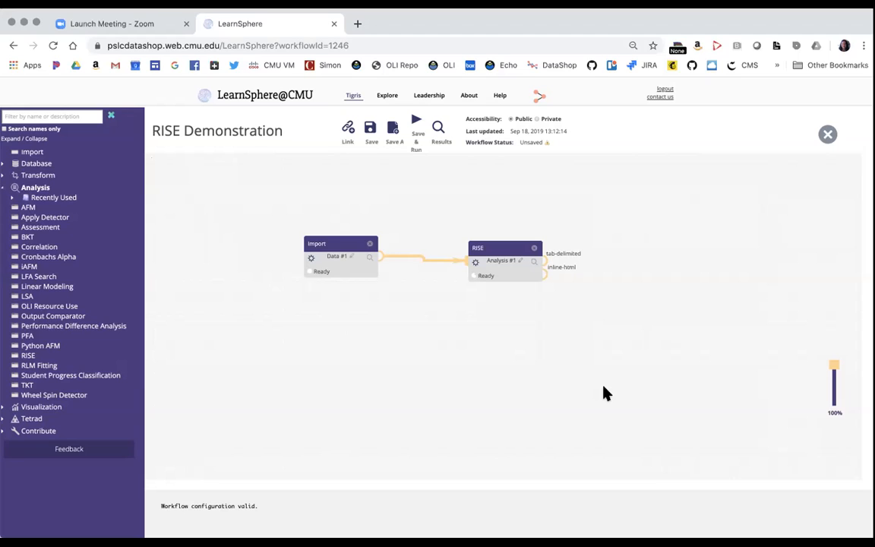
{"action": "left_click_drag", "start_coordinate": [343, 244], "coordinate": [384, 222]}
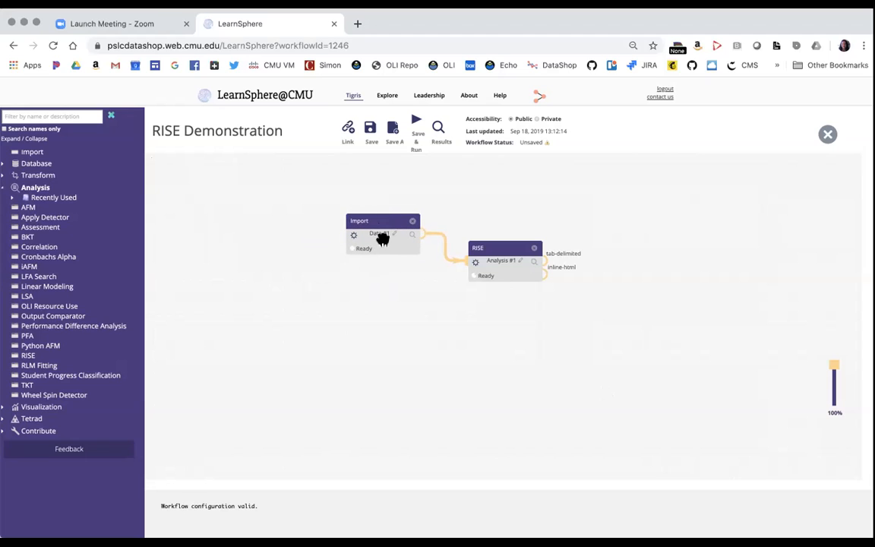
{"action": "left_click", "coordinate": [417, 123]}
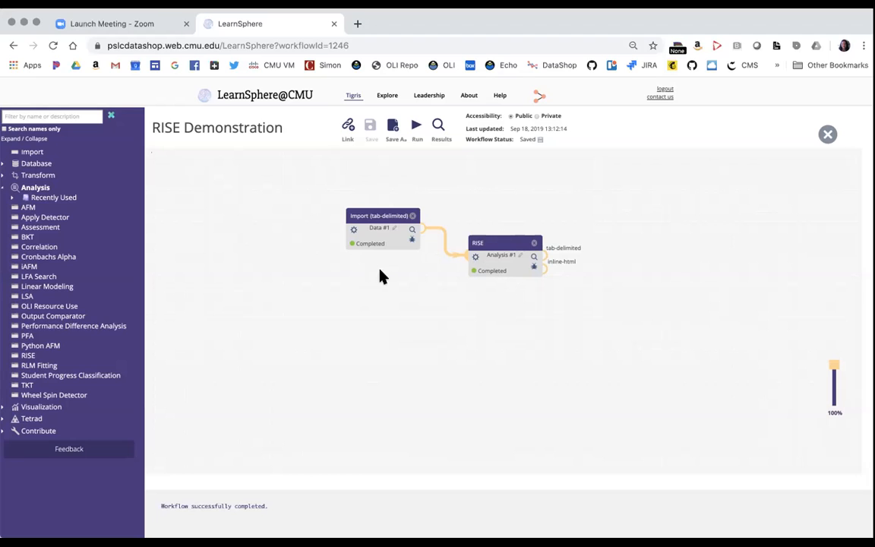
Open the RISE component's results and examine the skill table and the plot of average score against average pages viewed.
{"action": "left_click", "coordinate": [535, 259]}
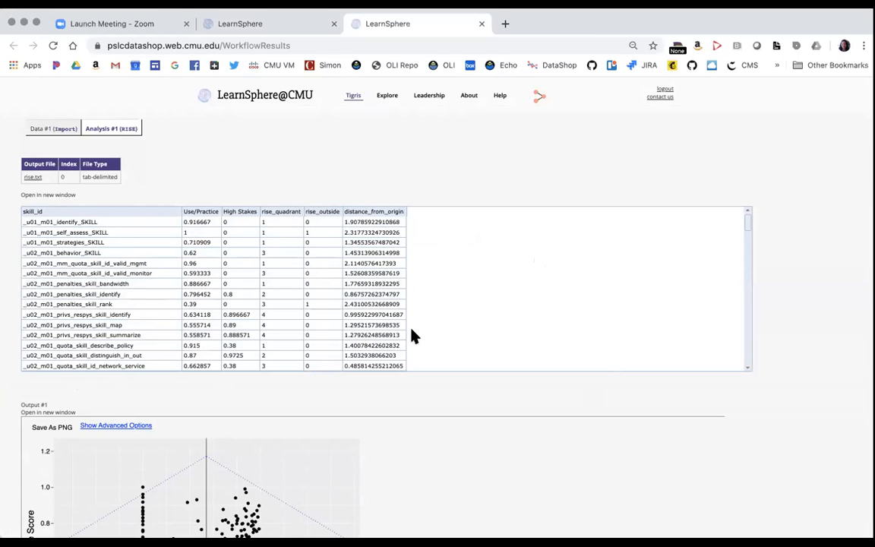
{"action": "scroll", "coordinate": [414, 336], "scroll_direction": "down", "scroll_amount": 5}
{"action": "scroll", "coordinate": [479, 405], "scroll_direction": "down", "scroll_amount": 5}
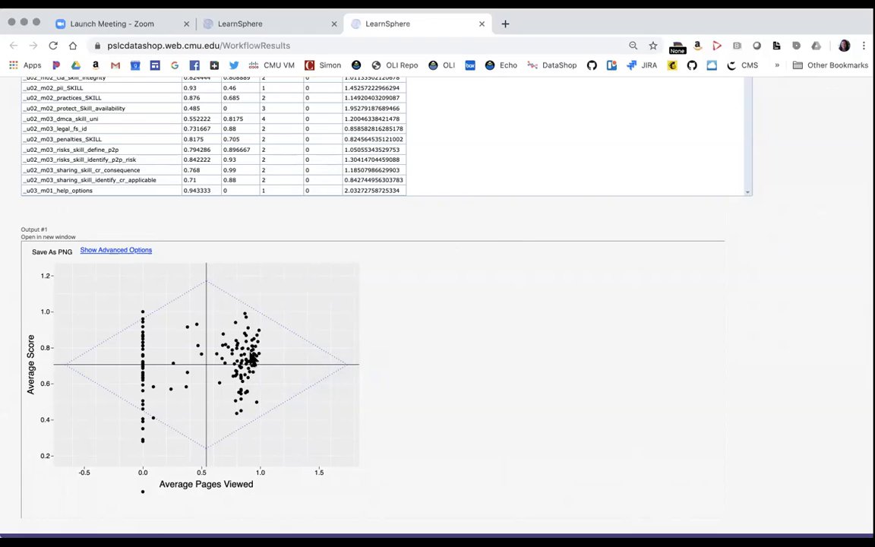
{"action": "mouse_move", "coordinate": [252, 352]}
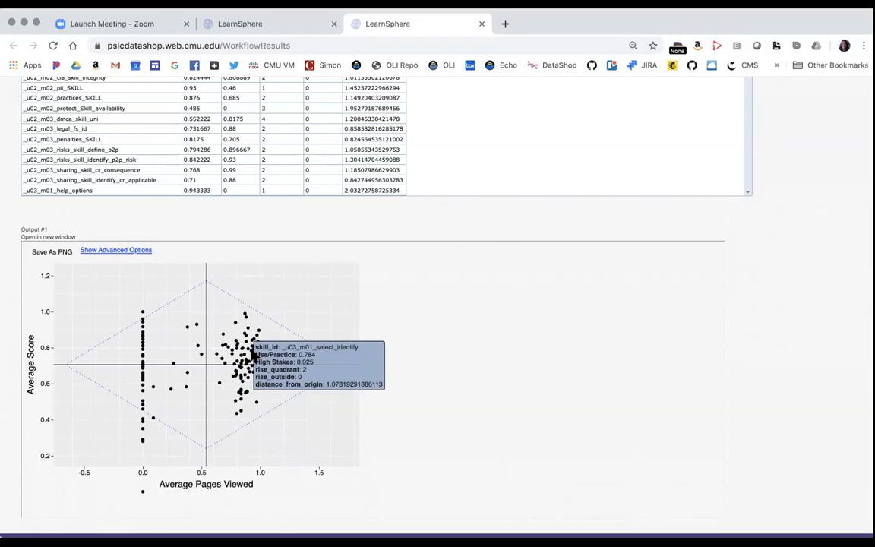